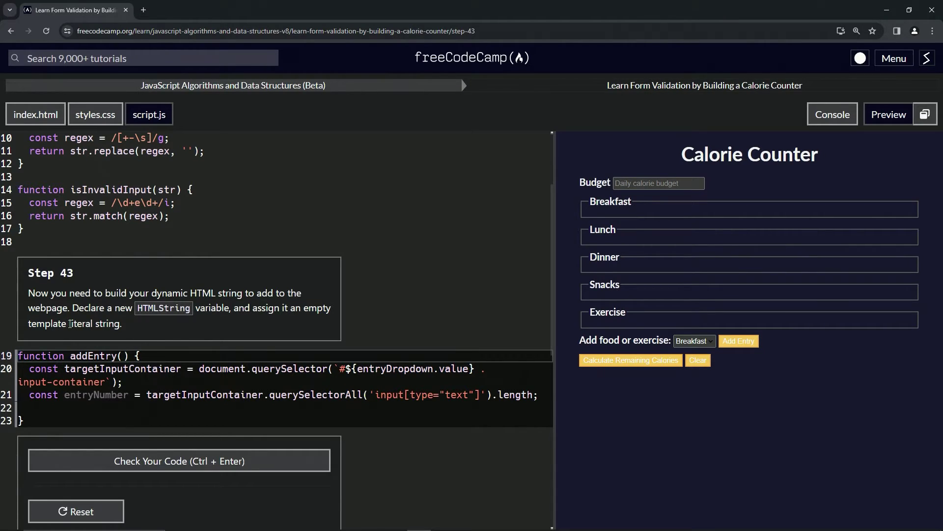
# Step: Declare const HTMLString = `` on the empty line 22 inside addEntry
pyautogui.click(52, 410)
pyautogui.write('con')
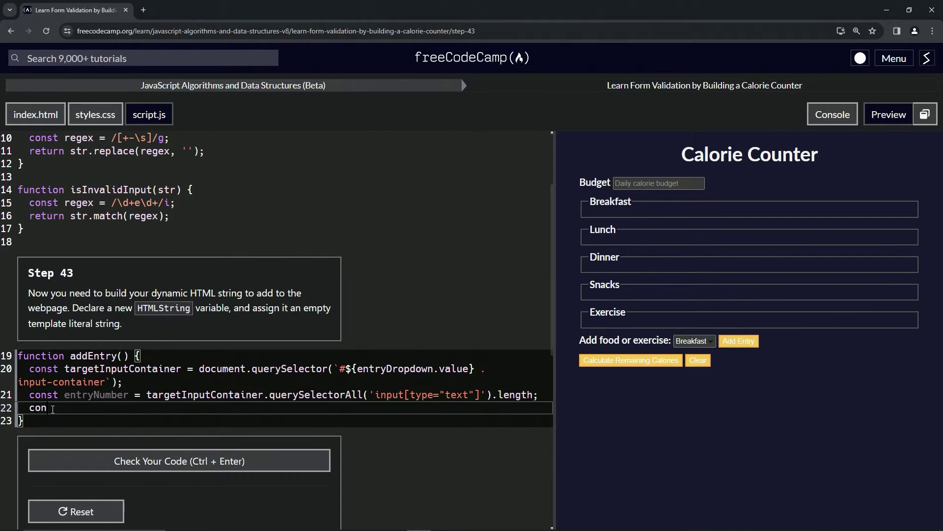
pyautogui.write('st HTML')
pyautogui.write('String')
pyautogui.write(' =')
pyautogui.write(';')
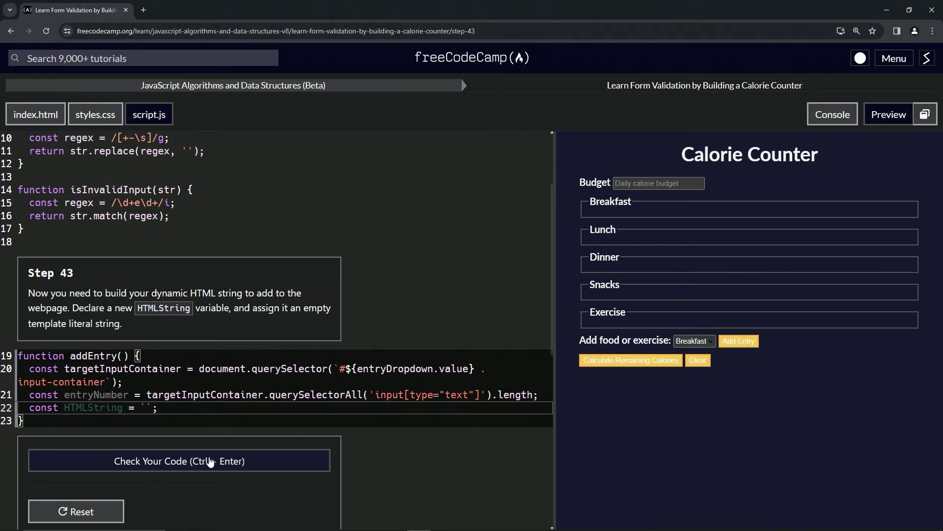
# Step: Check the HTMLString declaration, then submit the passing code to reach Step 44
pyautogui.click(193, 462)
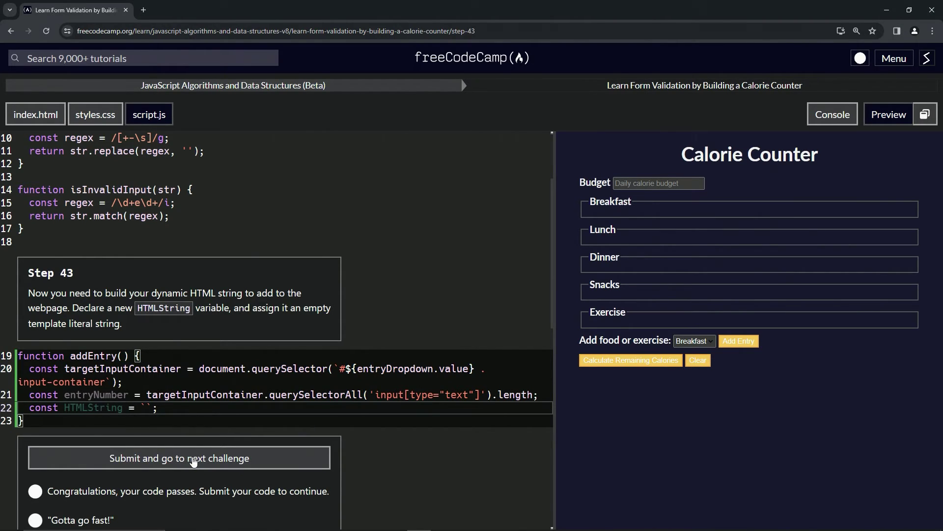
pyautogui.click(194, 460)
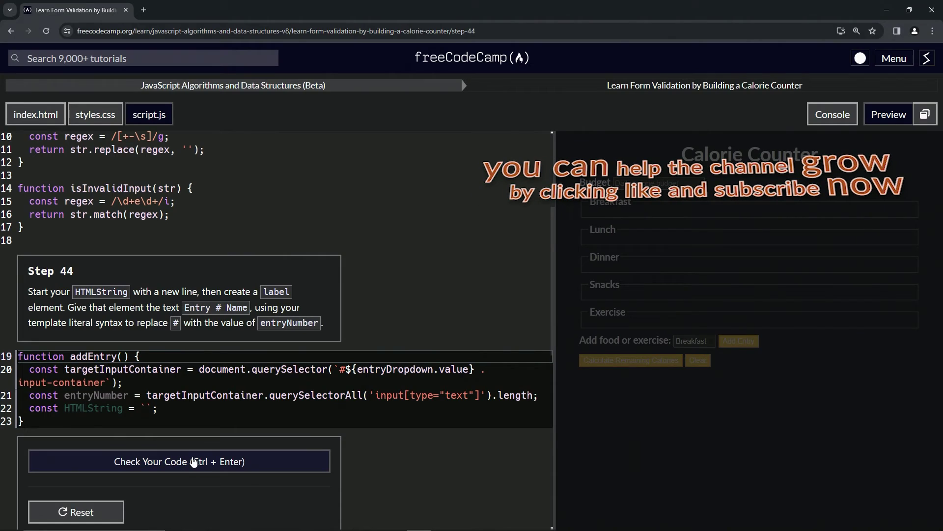